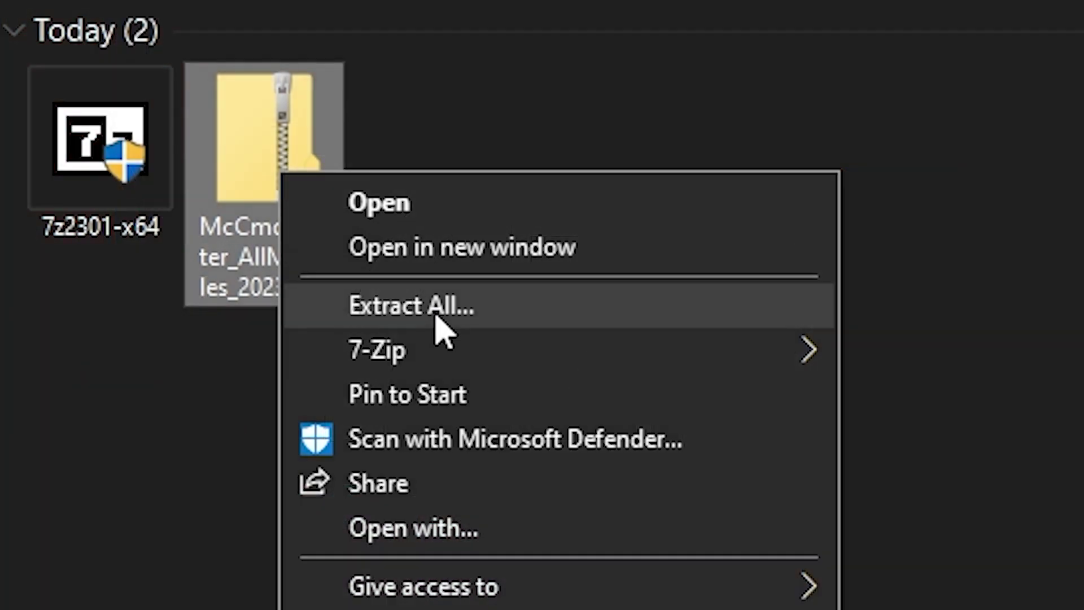
Step: Extract McCmdCenter_AllModules_2023_3_0.zip into its suggested McCmdCenter folder
left_click(437, 317)
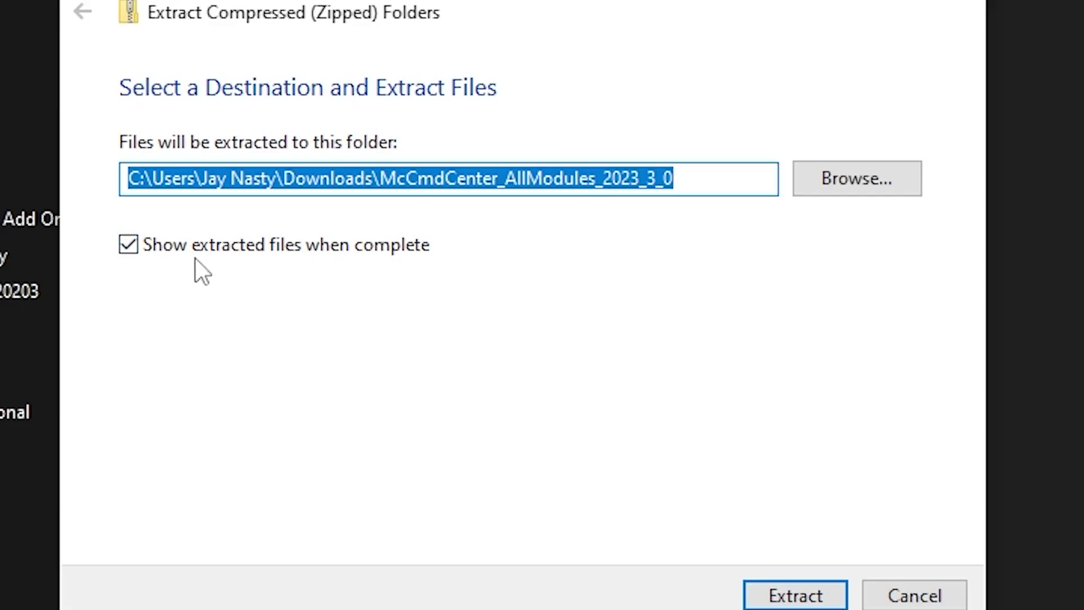
left_click(805, 595)
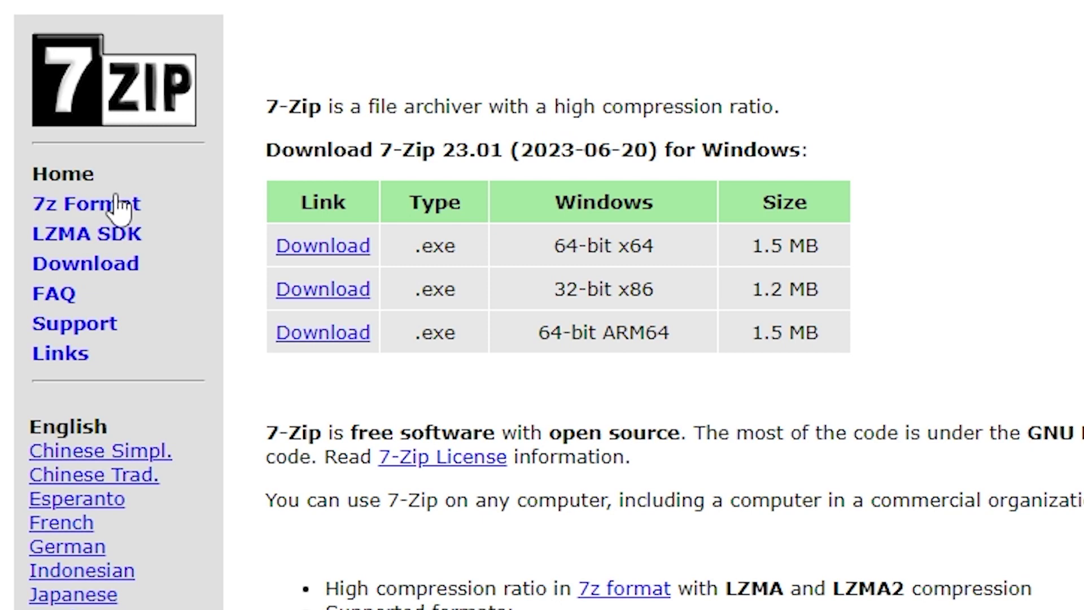
Step: Go to the 7-Zip Download page listing every 23.01 build
left_click(143, 270)
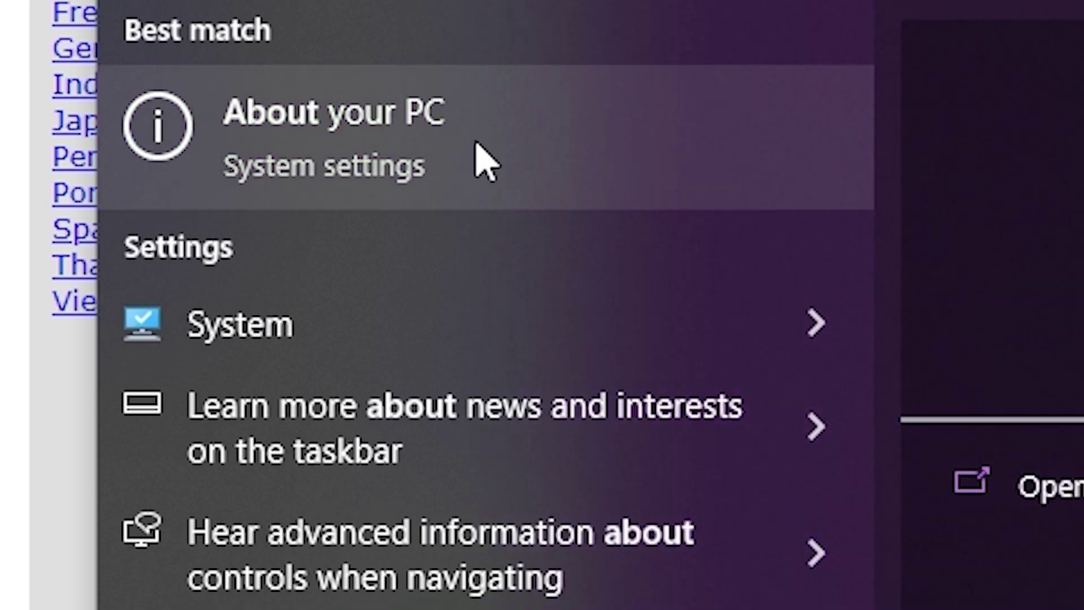
left_click(477, 146)
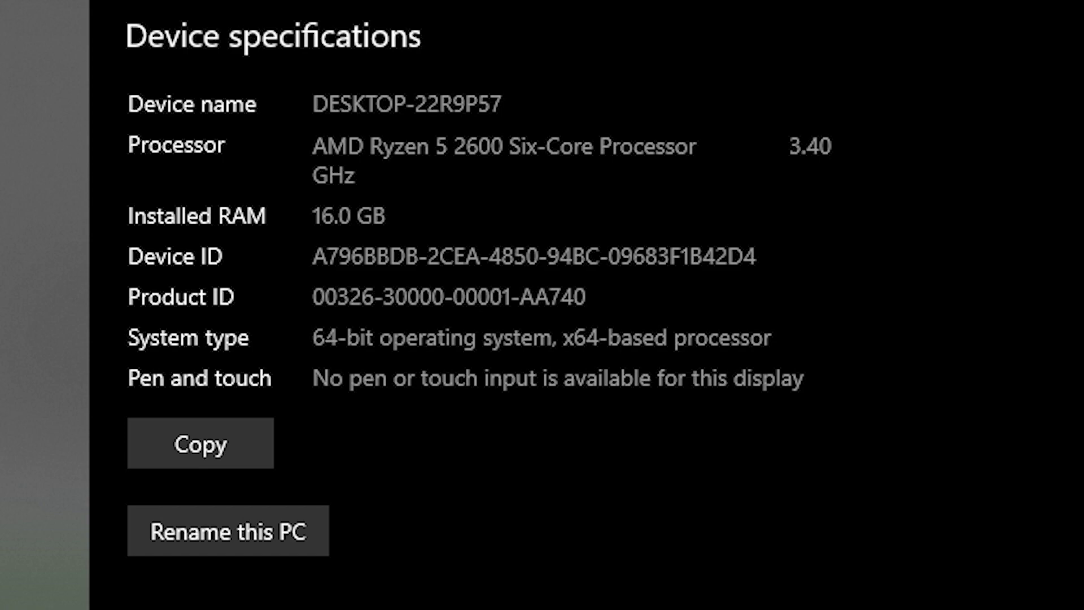
left_click_drag(313, 337, 556, 337)
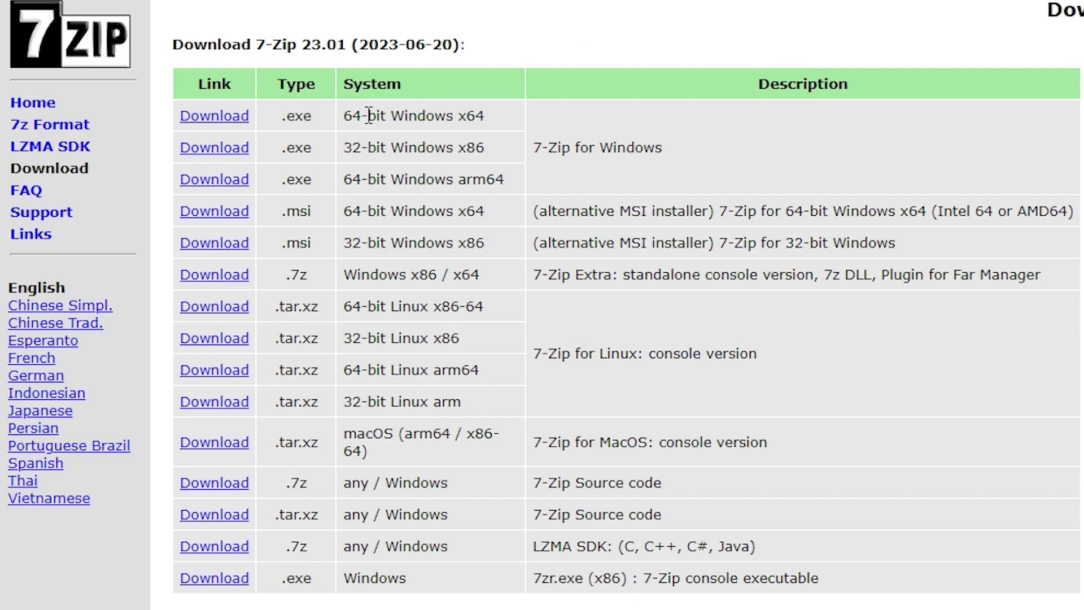
Step: Download the 7-Zip 23.01 64-bit Windows x64 installer, then view the Downloads folder
left_click_drag(485, 115, 203, 117)
left_click(214, 117)
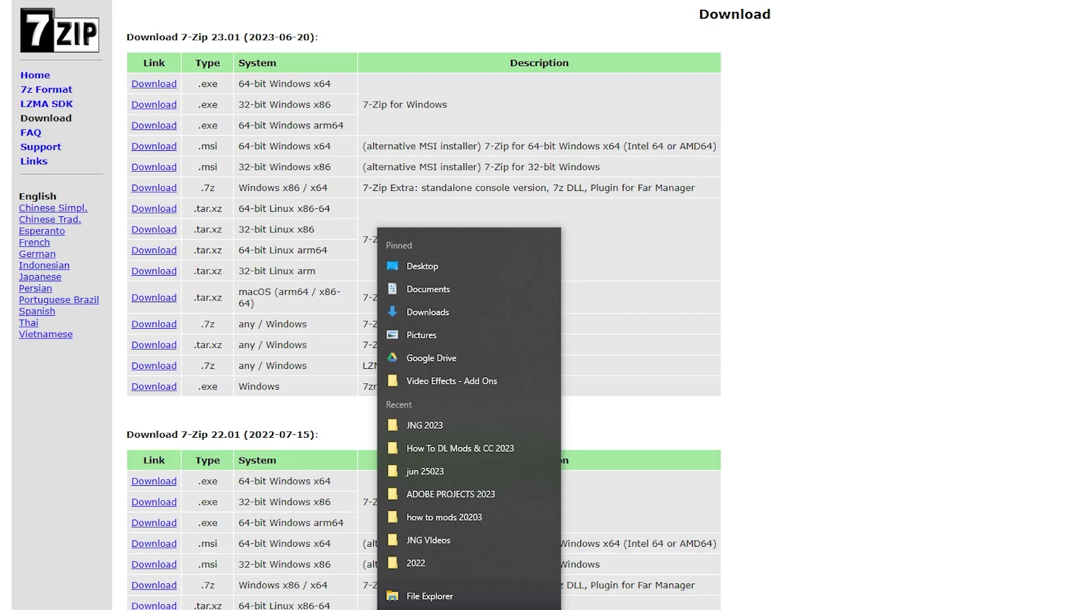
left_click(419, 315)
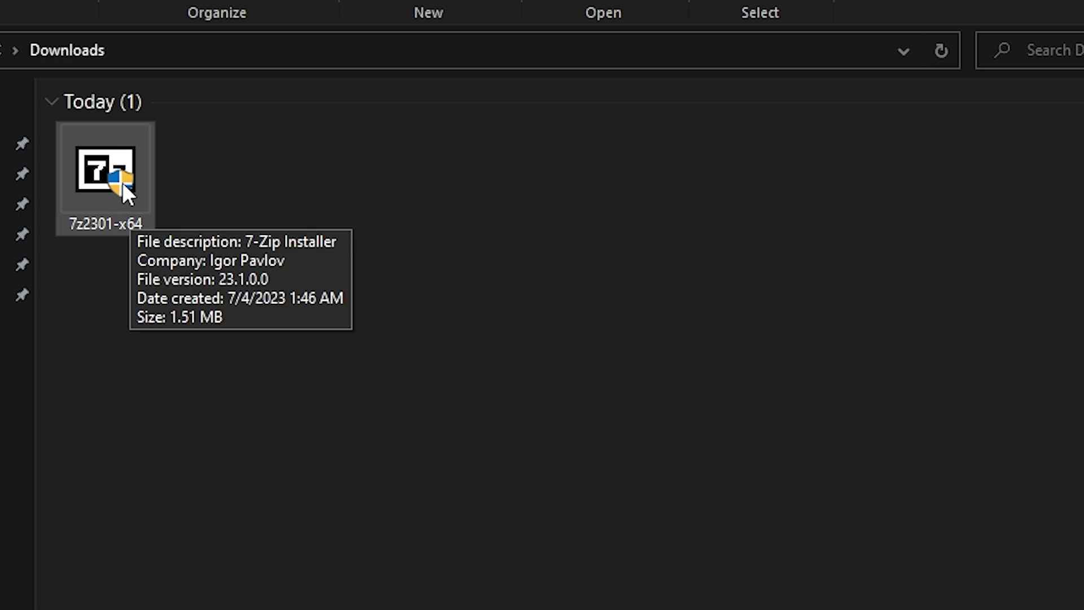
Step: Run 7z2301-x64 to install 7-Zip 23.01, then close the finished setup
double_click(123, 183)
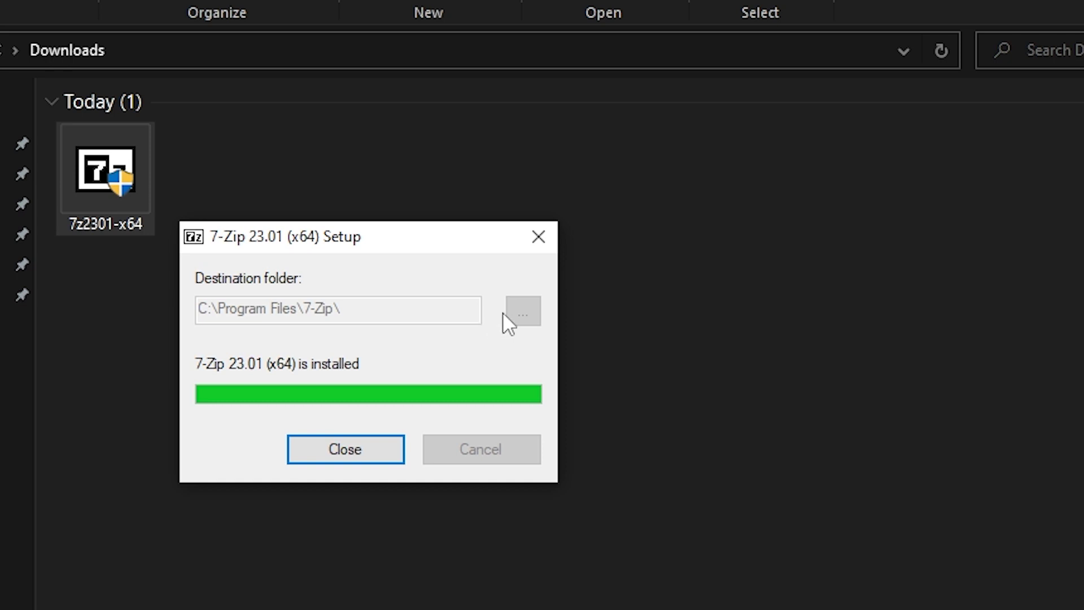
left_click(357, 451)
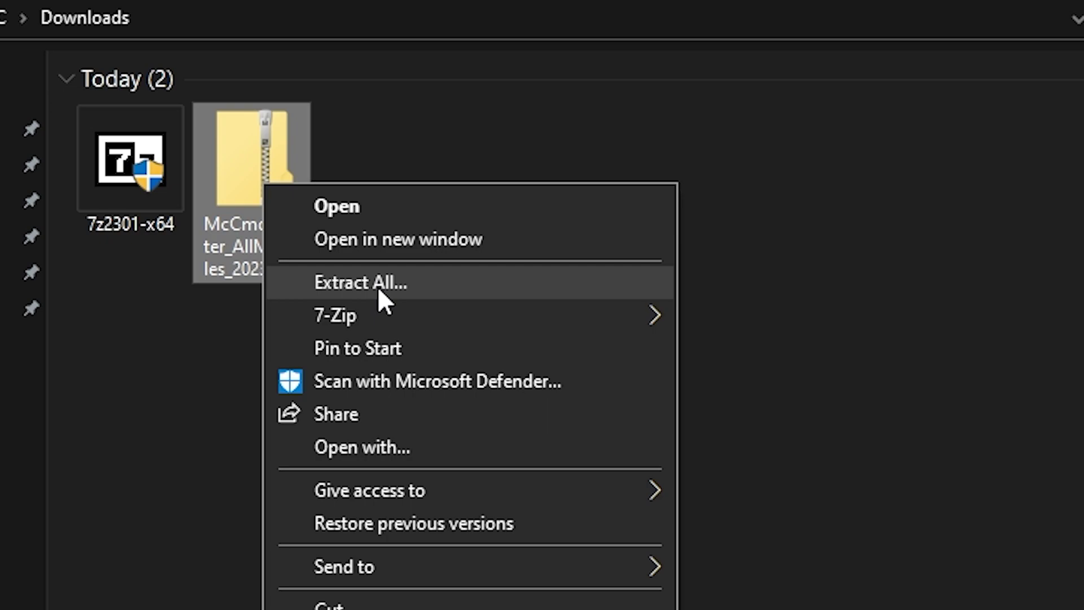
Step: Extract McCmdCenter_AllModules_2023_3_0.zip into its suggested folder in Downloads
left_click(378, 286)
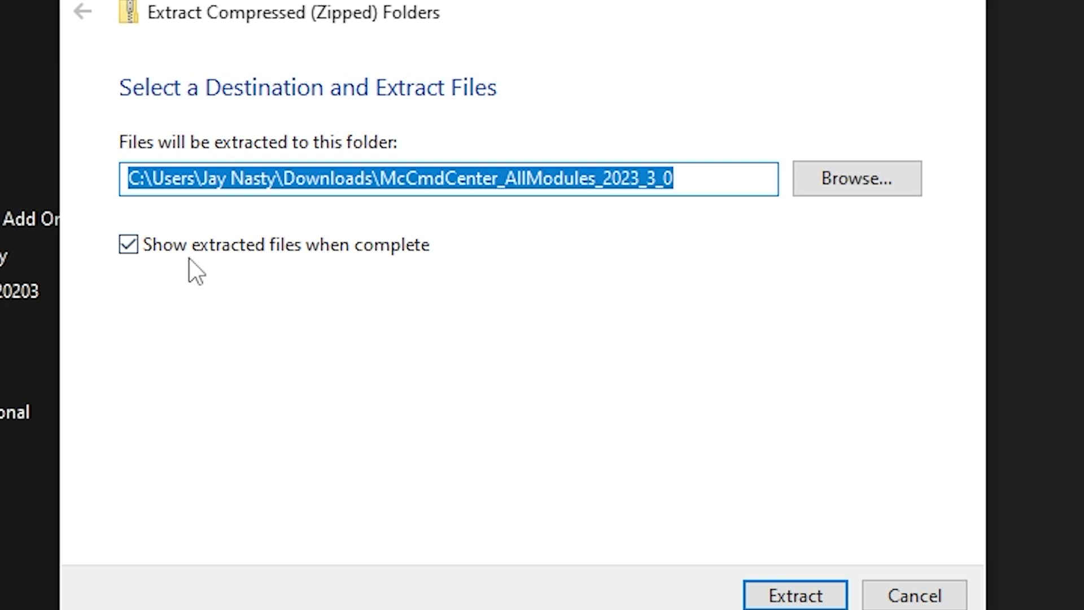
left_click(805, 595)
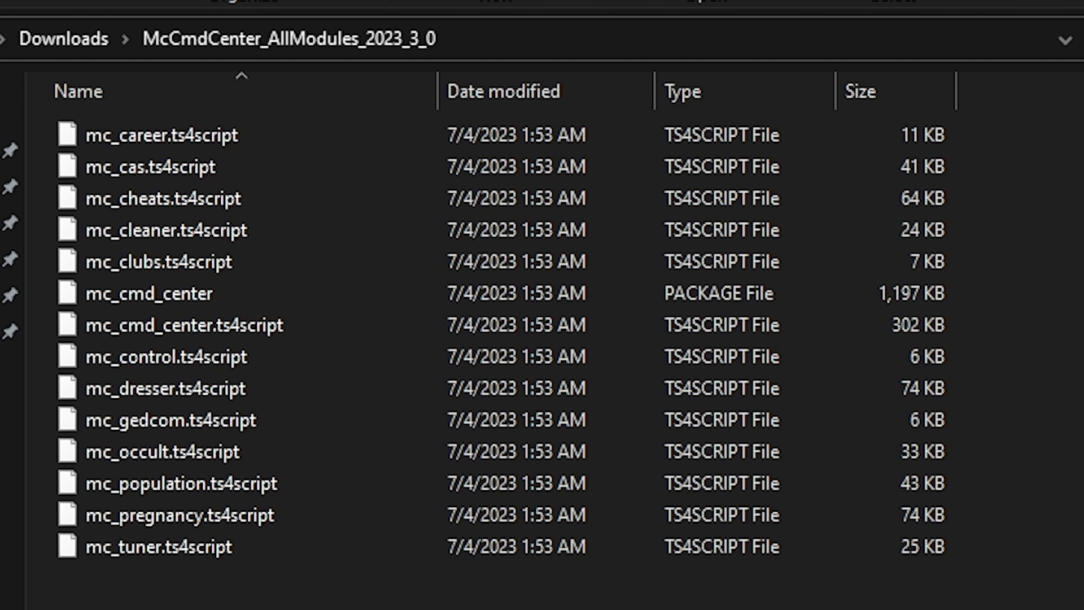
Step: Select and deselect the extracted ts4script and mc_cmd_center files in McCmdCenter_AllModules_2023_3_0
left_click_drag(204, 593, 303, 118)
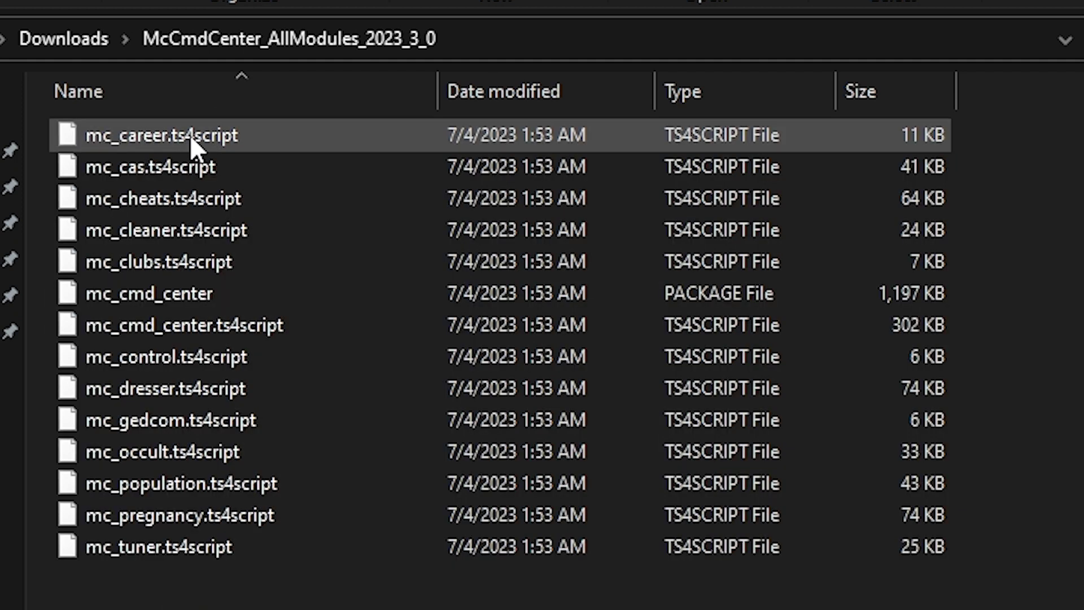
left_click_drag(860, 593, 411, 124)
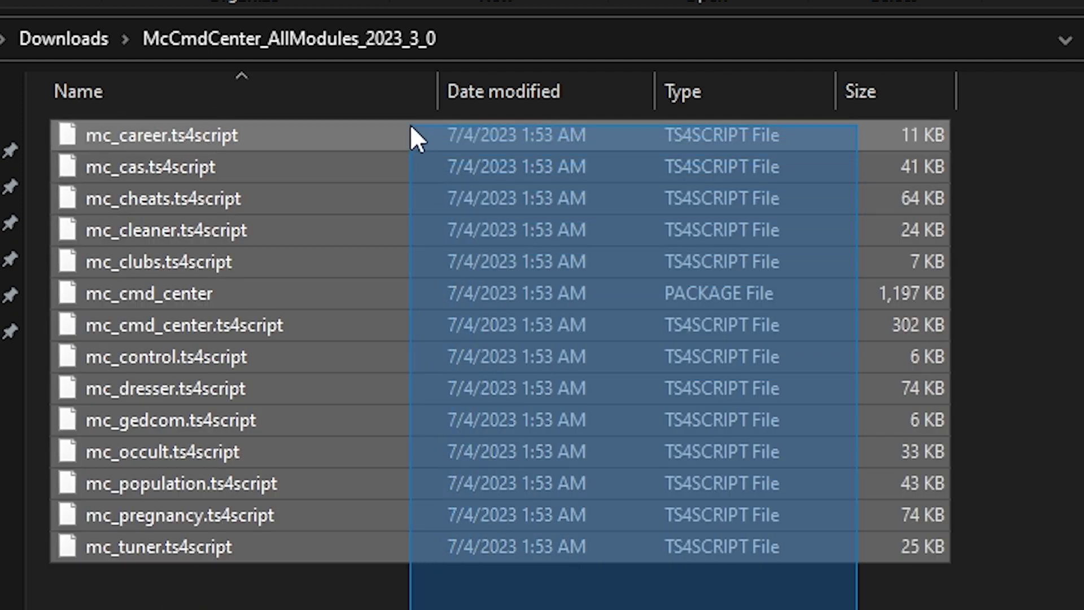
left_click(737, 585)
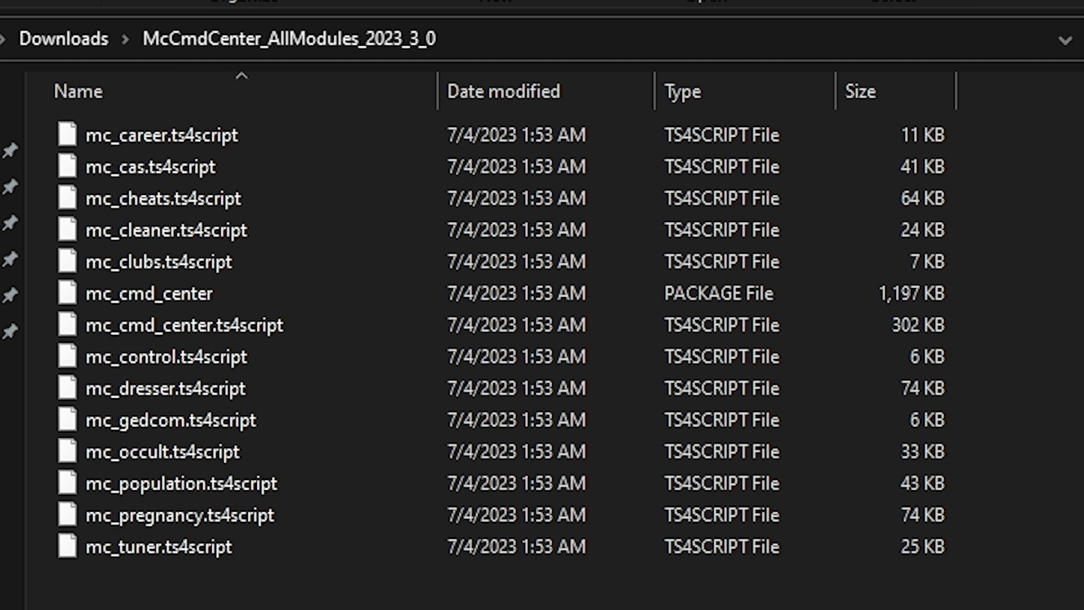
left_click_drag(340, 593, 279, 127)
left_click(593, 585)
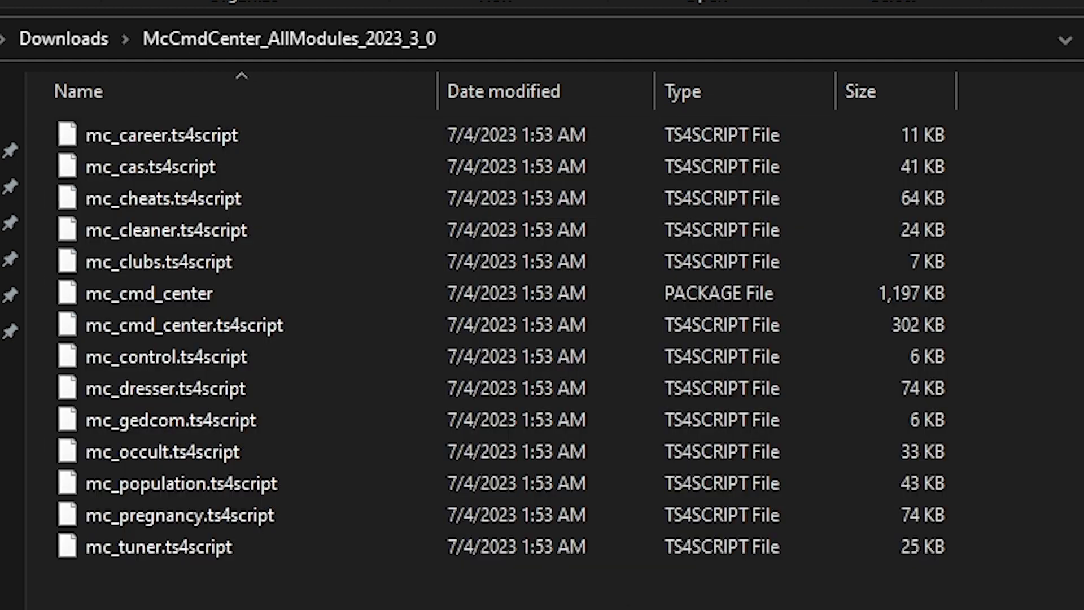